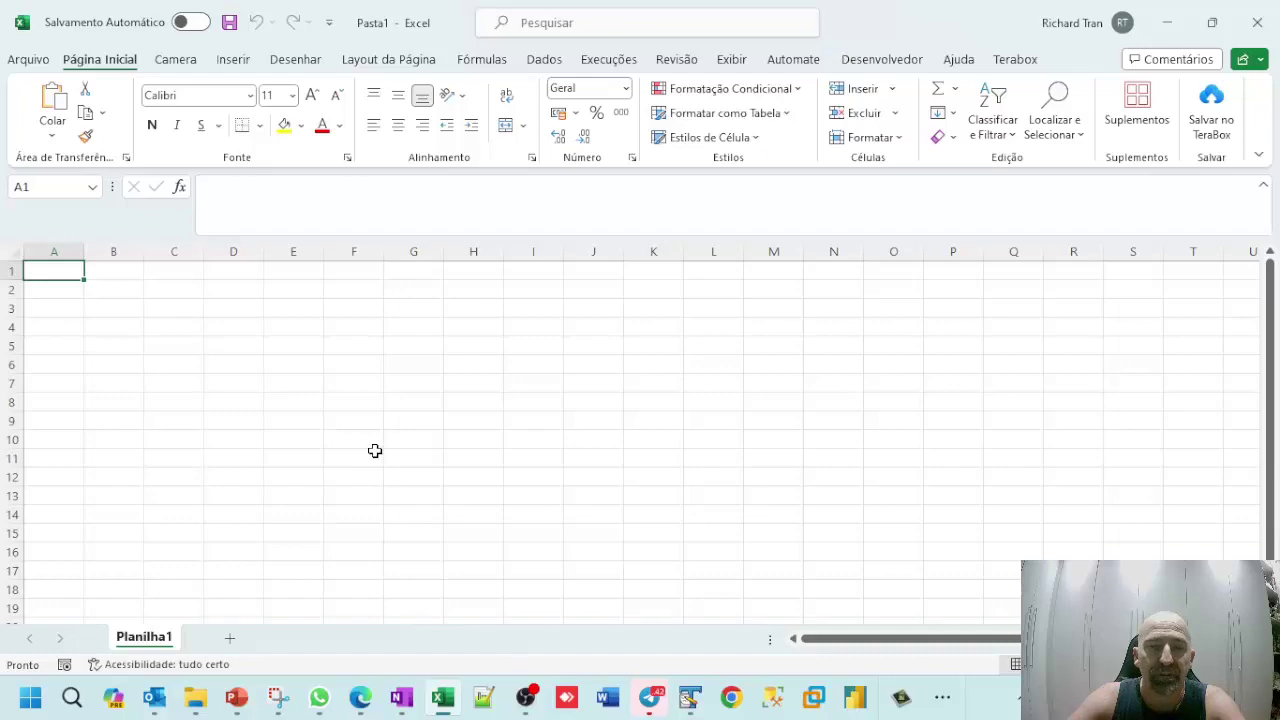
Step: Bring the File Explorer window showing the eSocial XML folder to the front
mouse_move(195, 697)
click(200, 620)
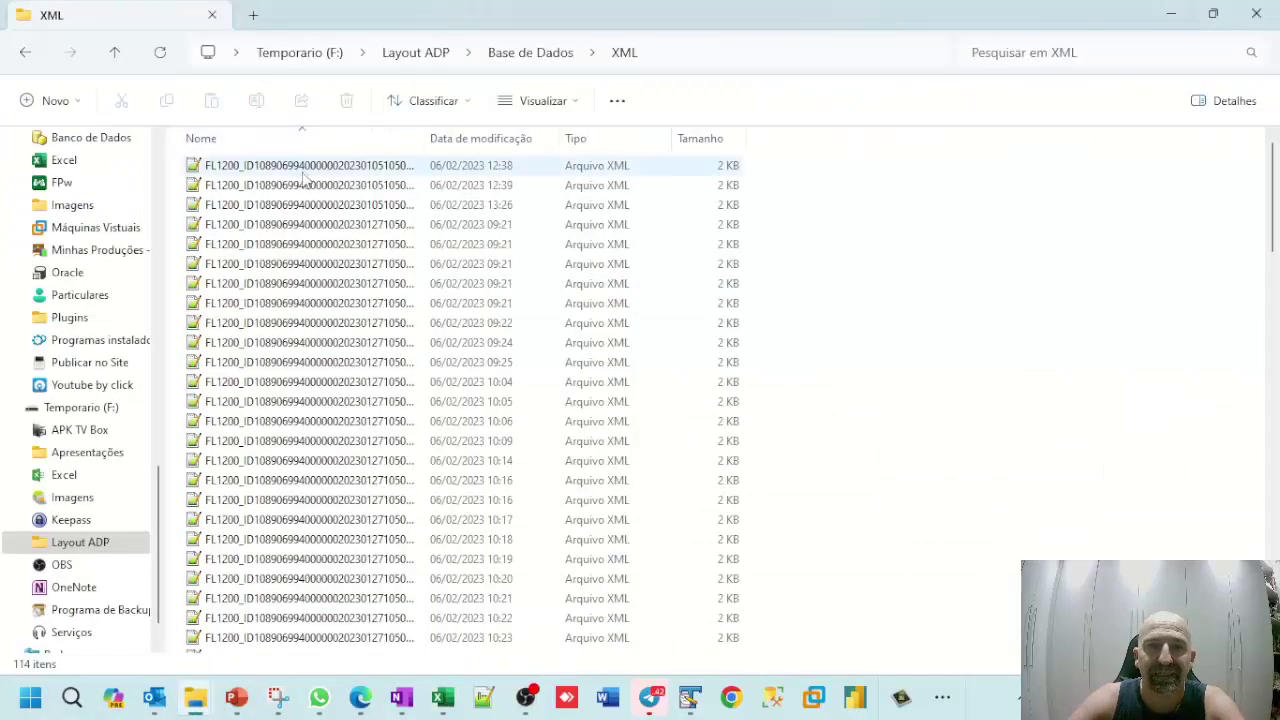
Step: Widen the Nome column to show the full XML file names, and select the first file
drag(423, 138, 815, 190)
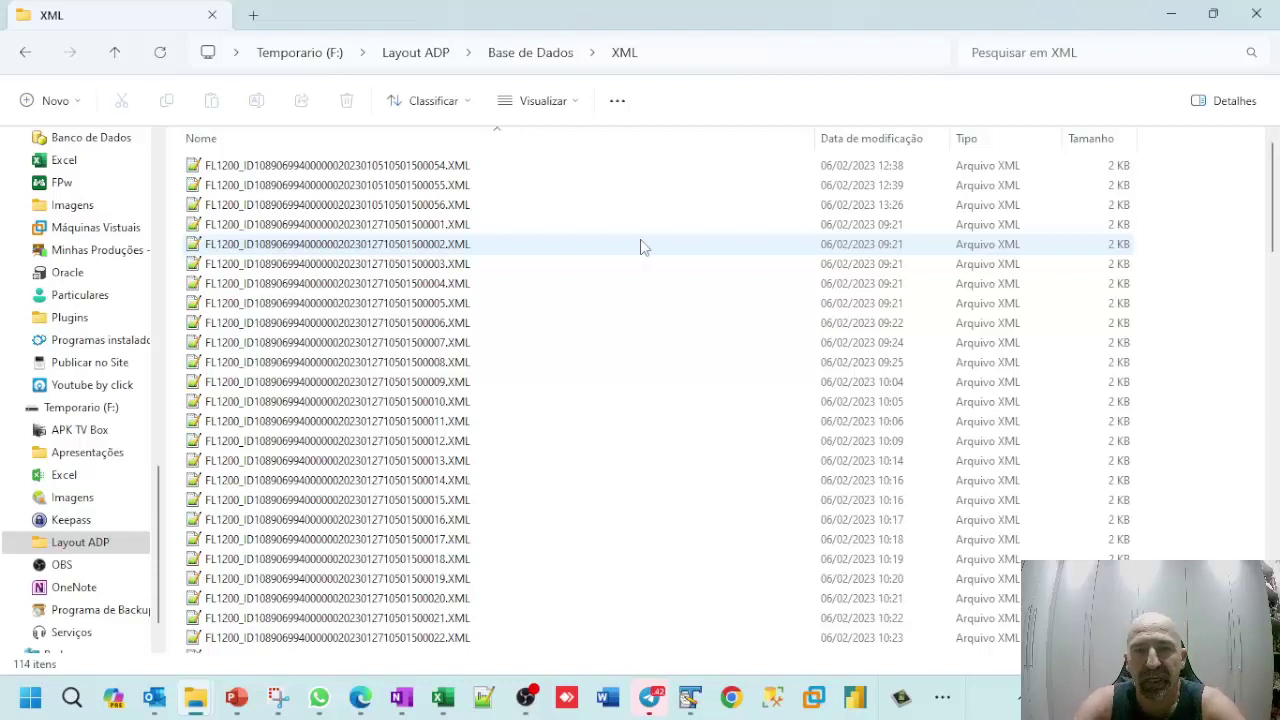
click(451, 169)
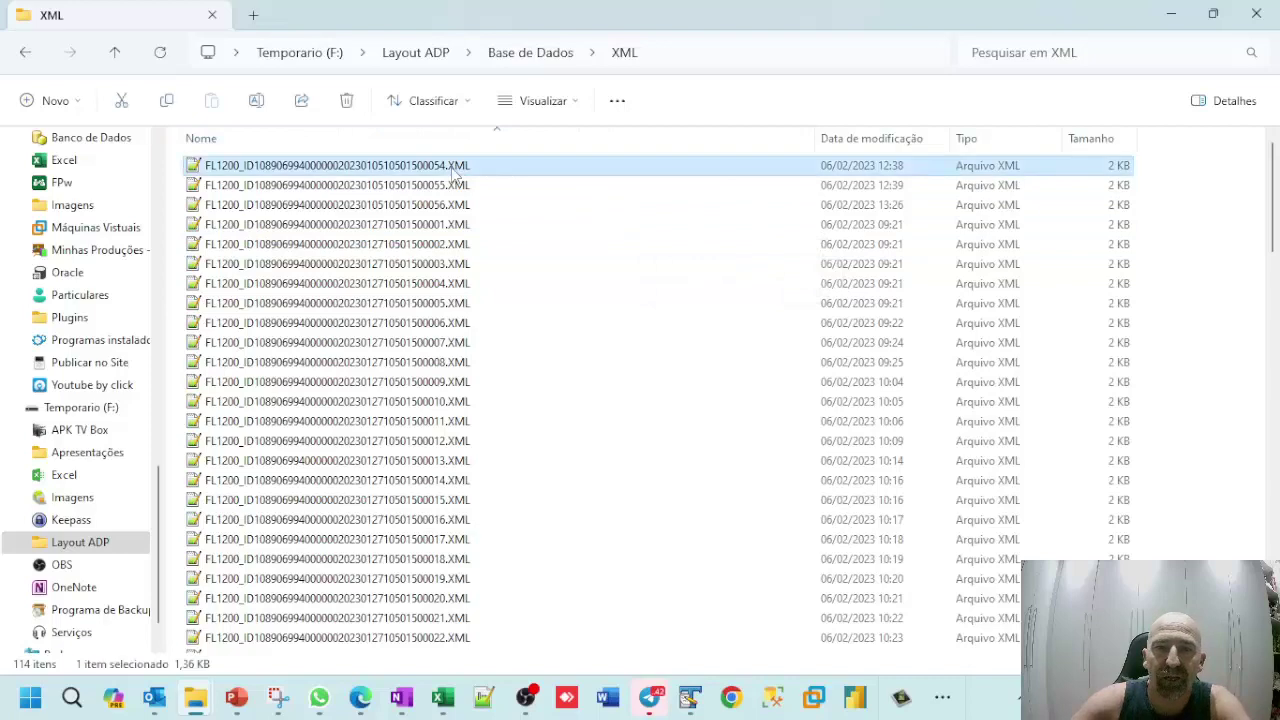
double_click(451, 169)
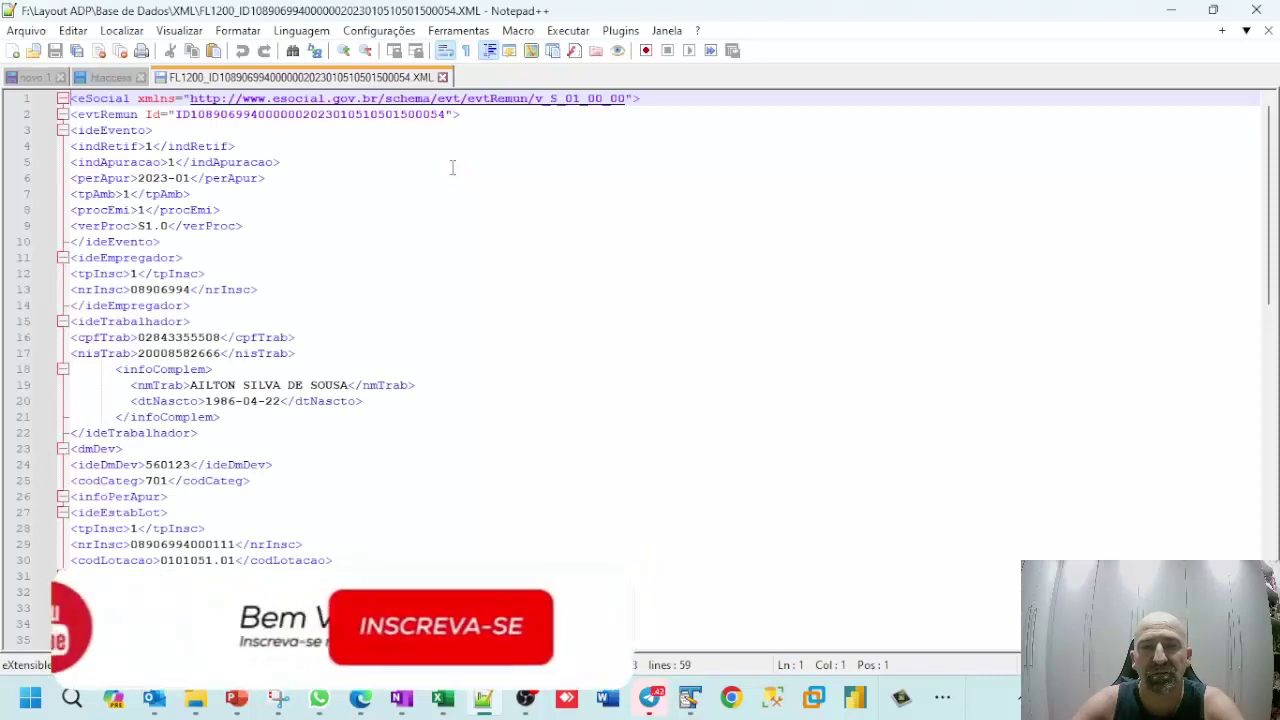
scroll(323, 167, down, 7)
scroll(229, 466, down, 7)
scroll(229, 466, up, 8)
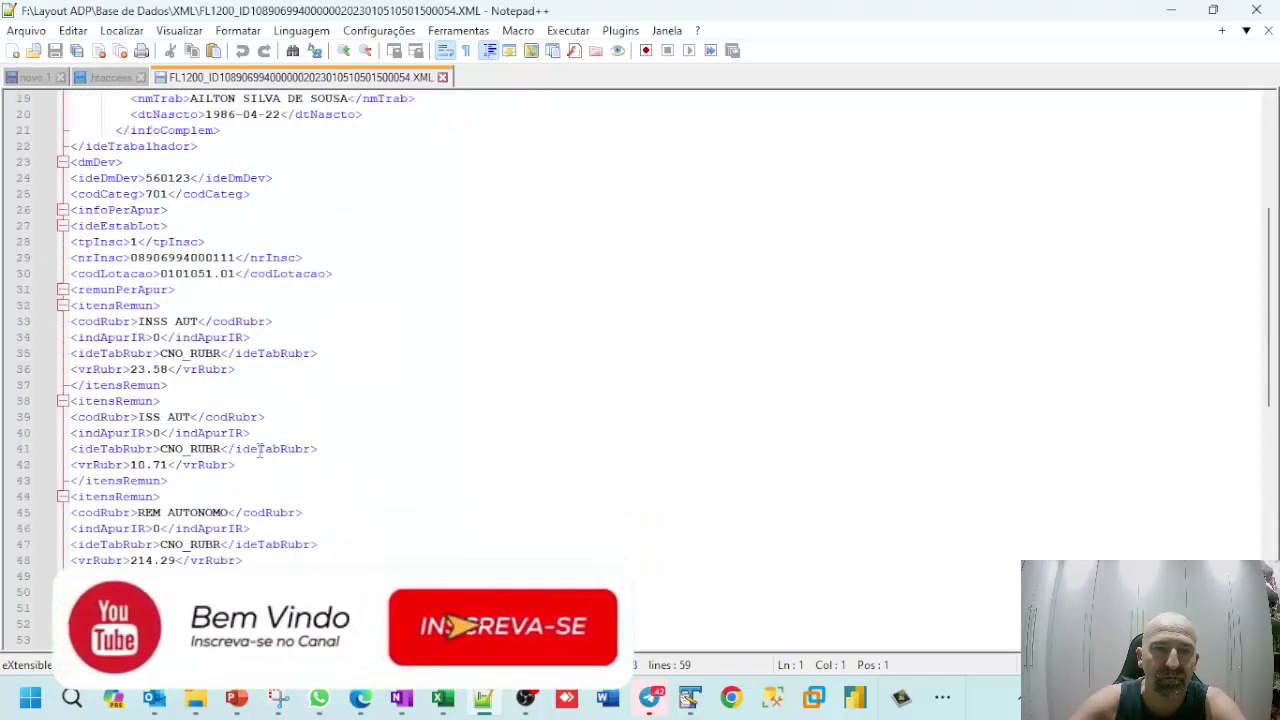
scroll(266, 449, up, 6)
click(442, 77)
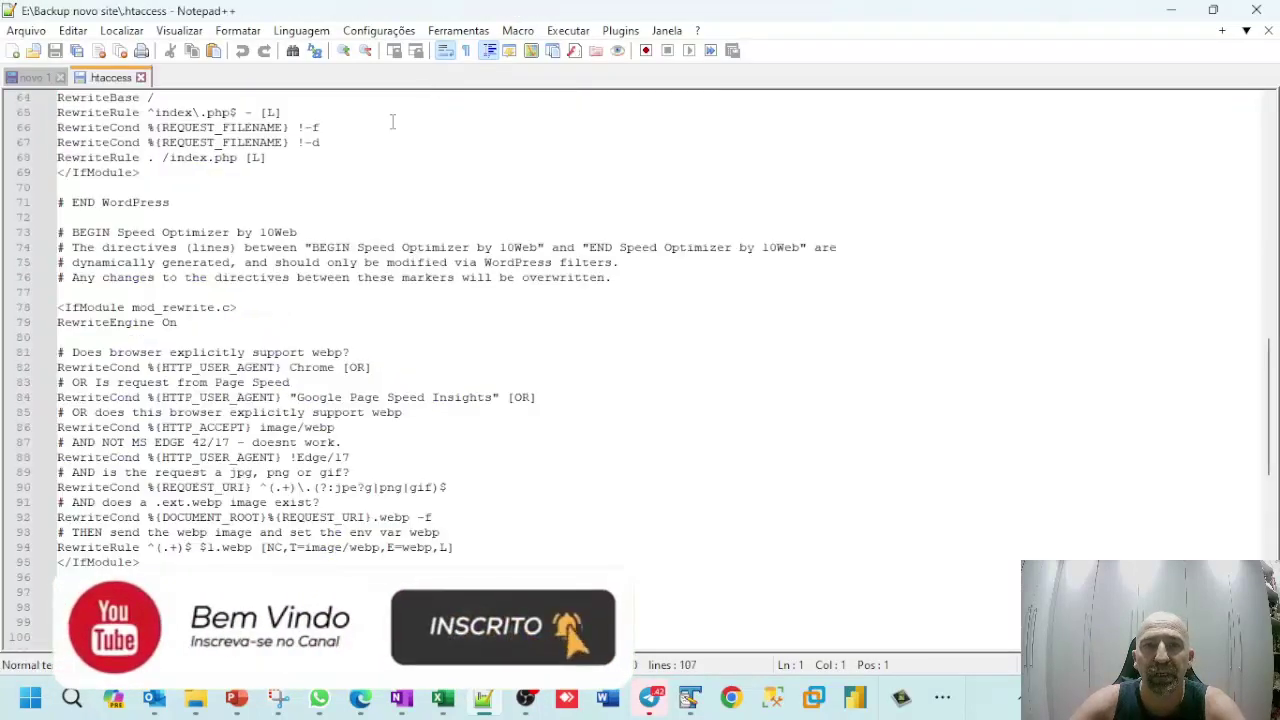
click(1256, 10)
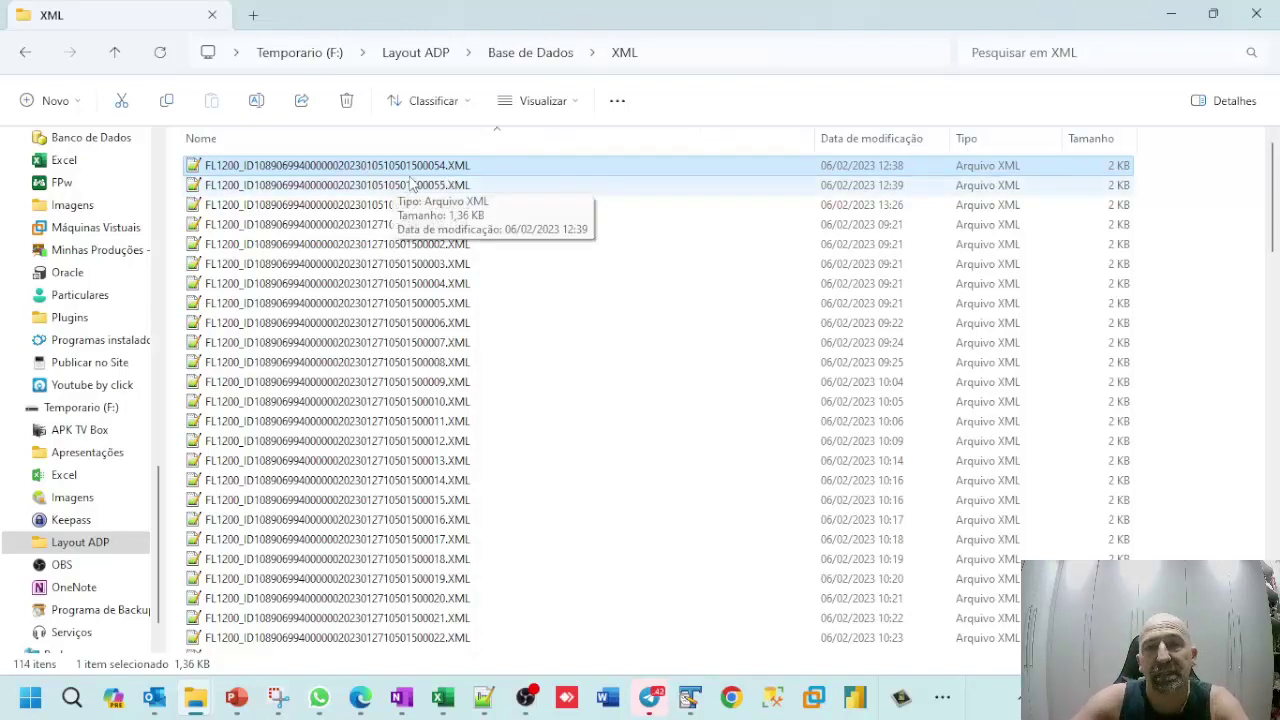
scroll(412, 225, down, 20)
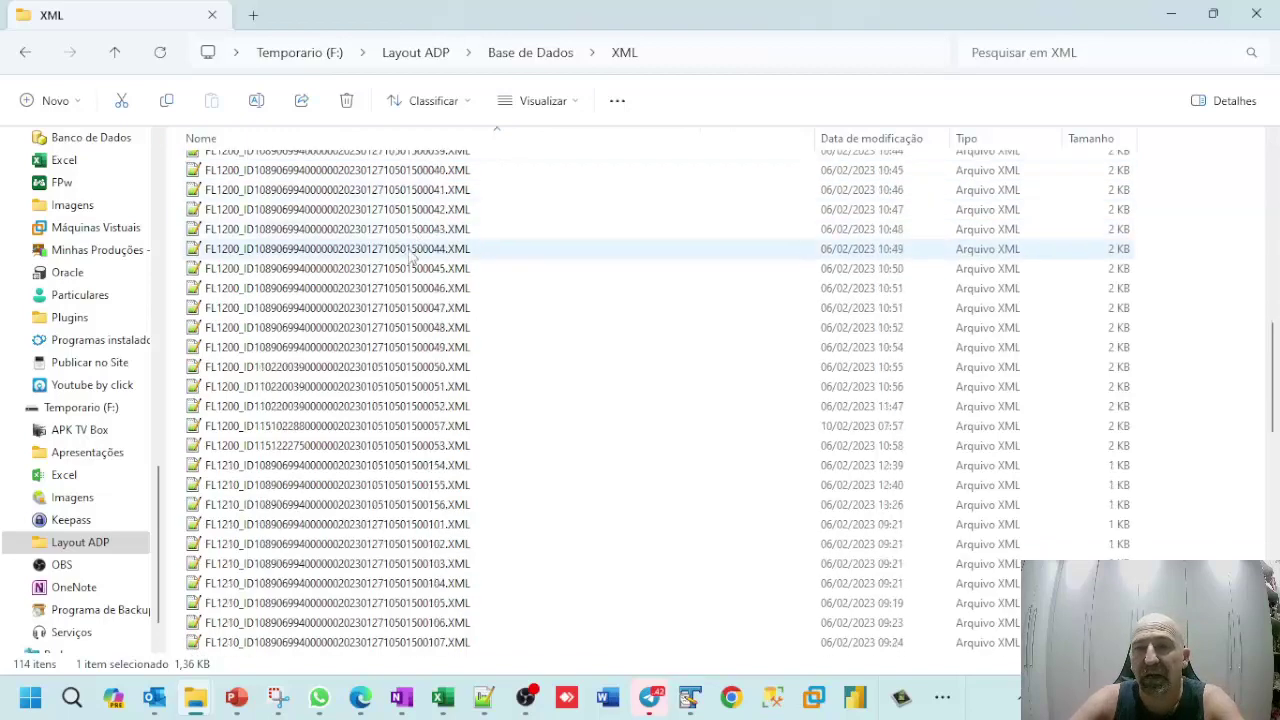
scroll(425, 365, up, 20)
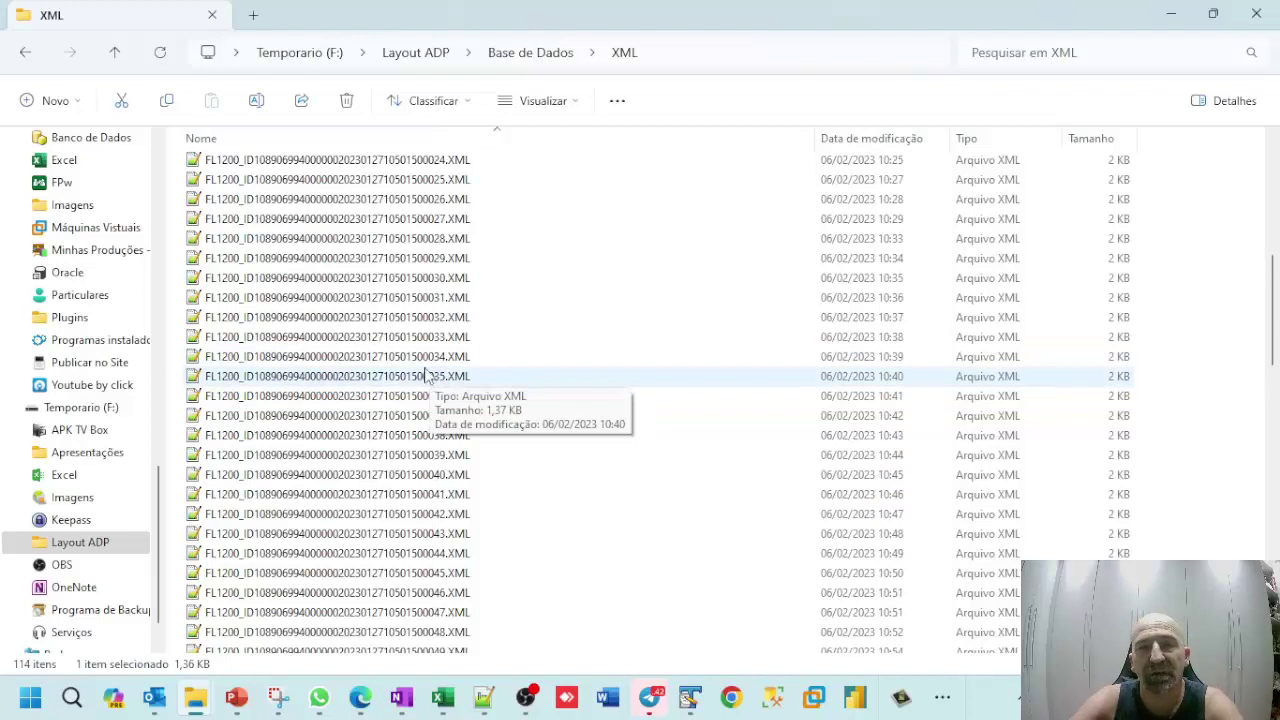
scroll(430, 370, up, 4)
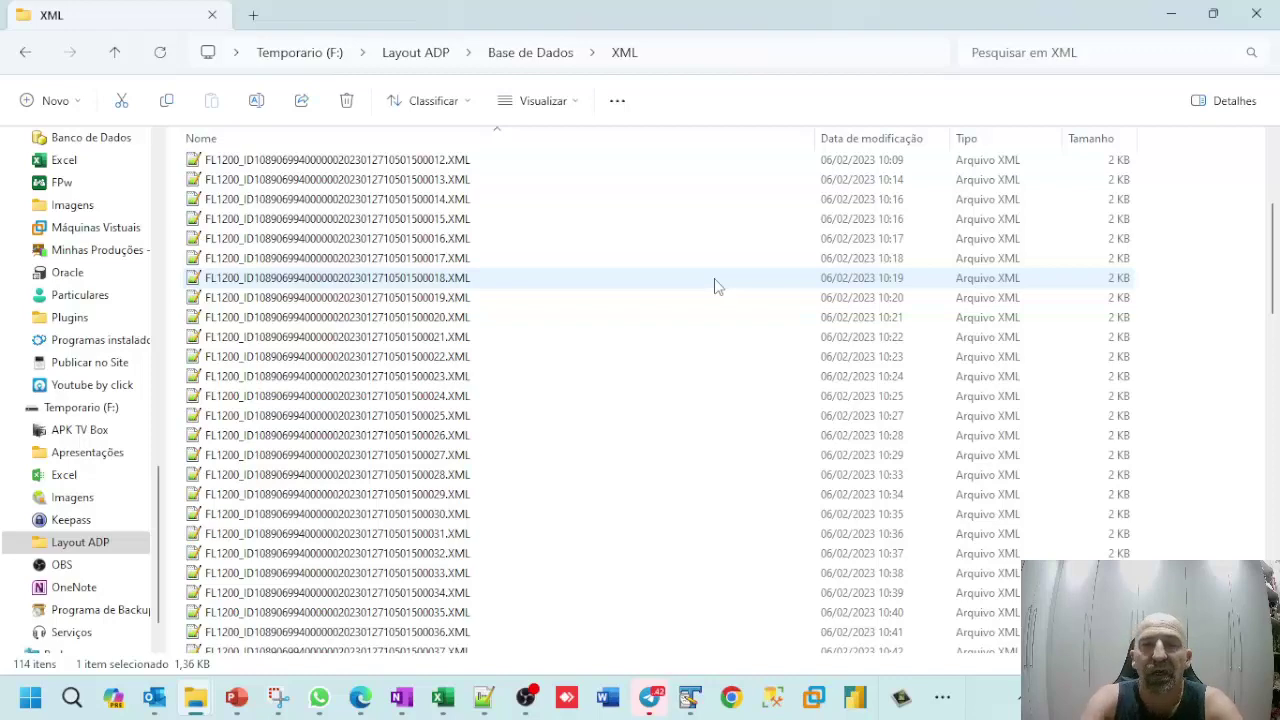
double_click(419, 162)
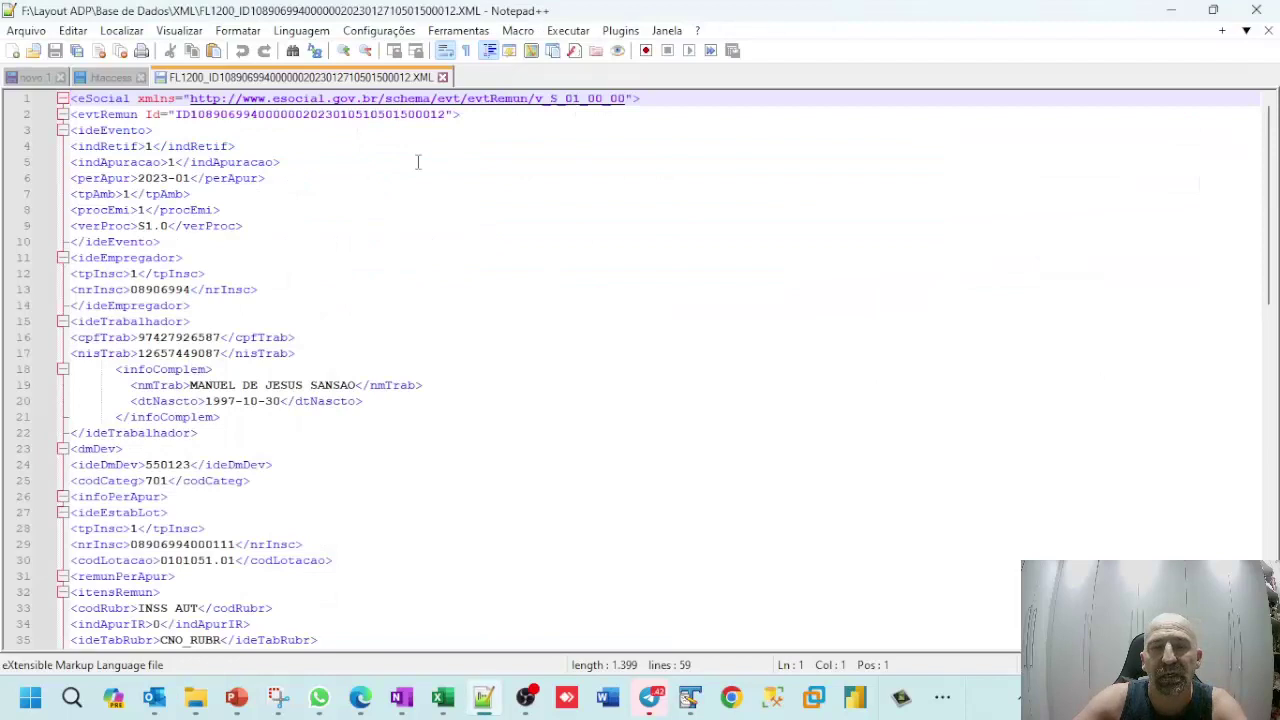
click(442, 78)
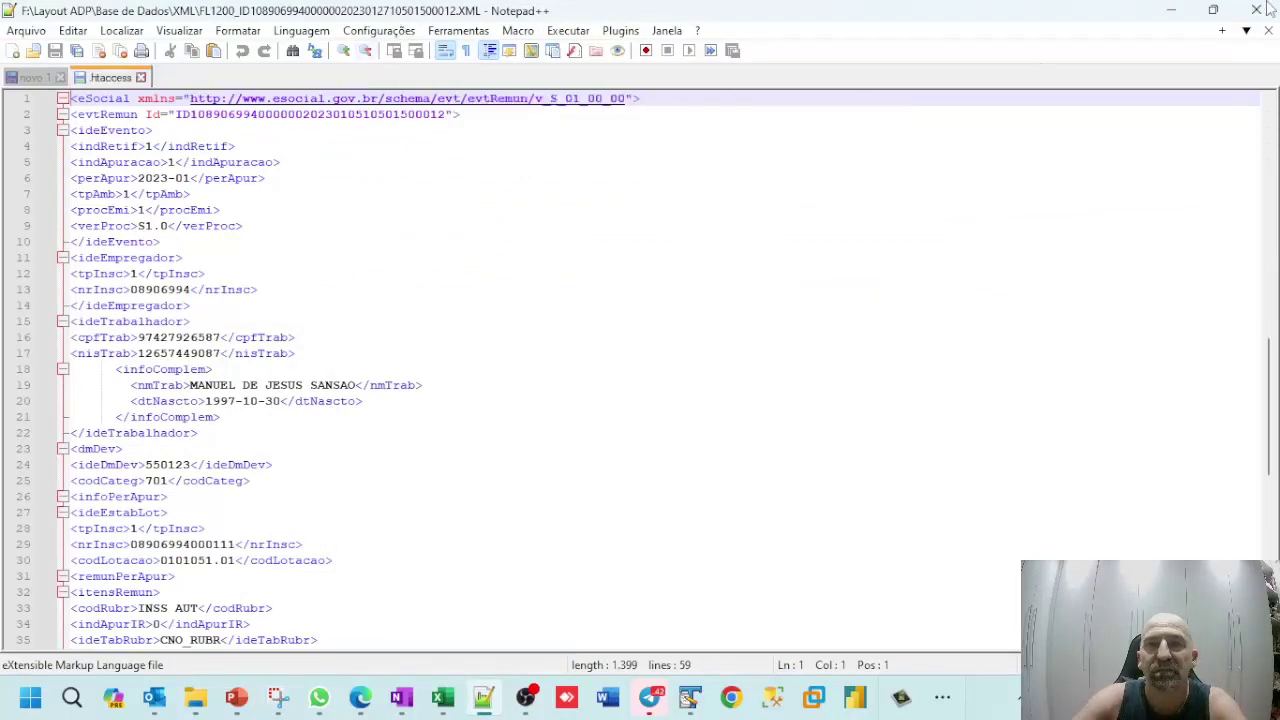
click(1165, 8)
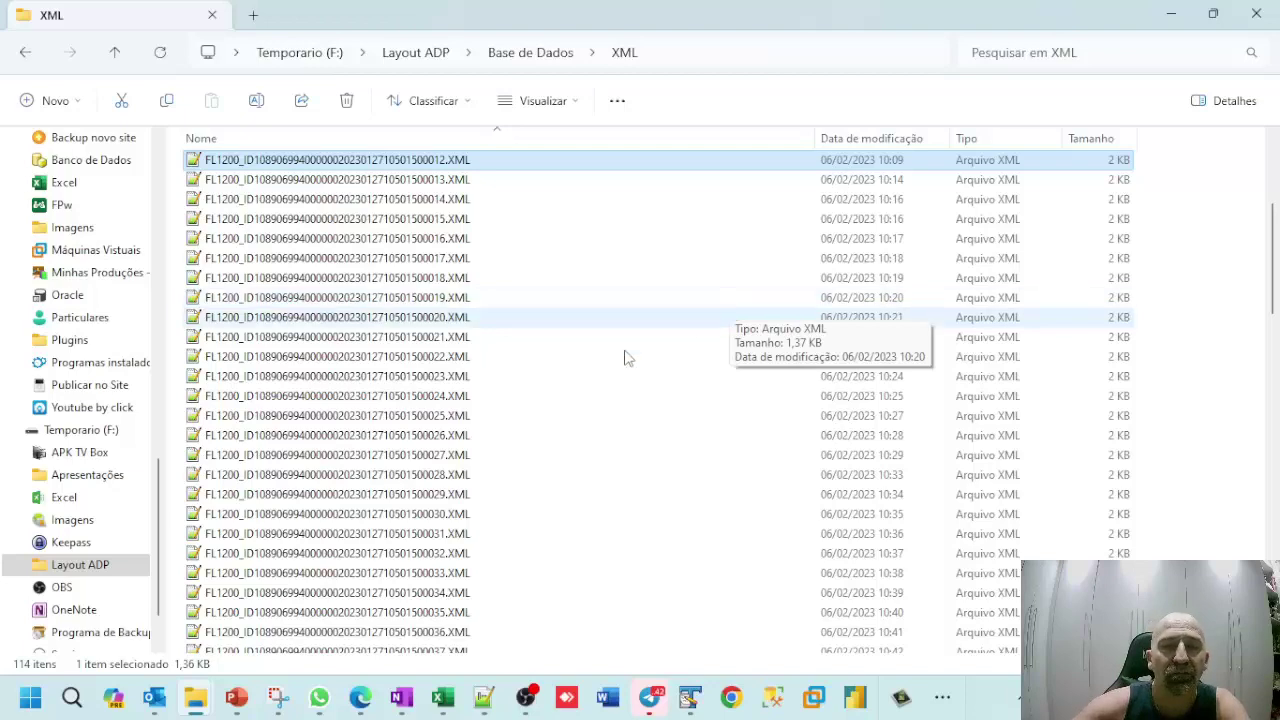
Step: In the empty Pasta1 workbook, collapse the formula bar and open Dados > Obter Dados > De Arquivo
click(443, 697)
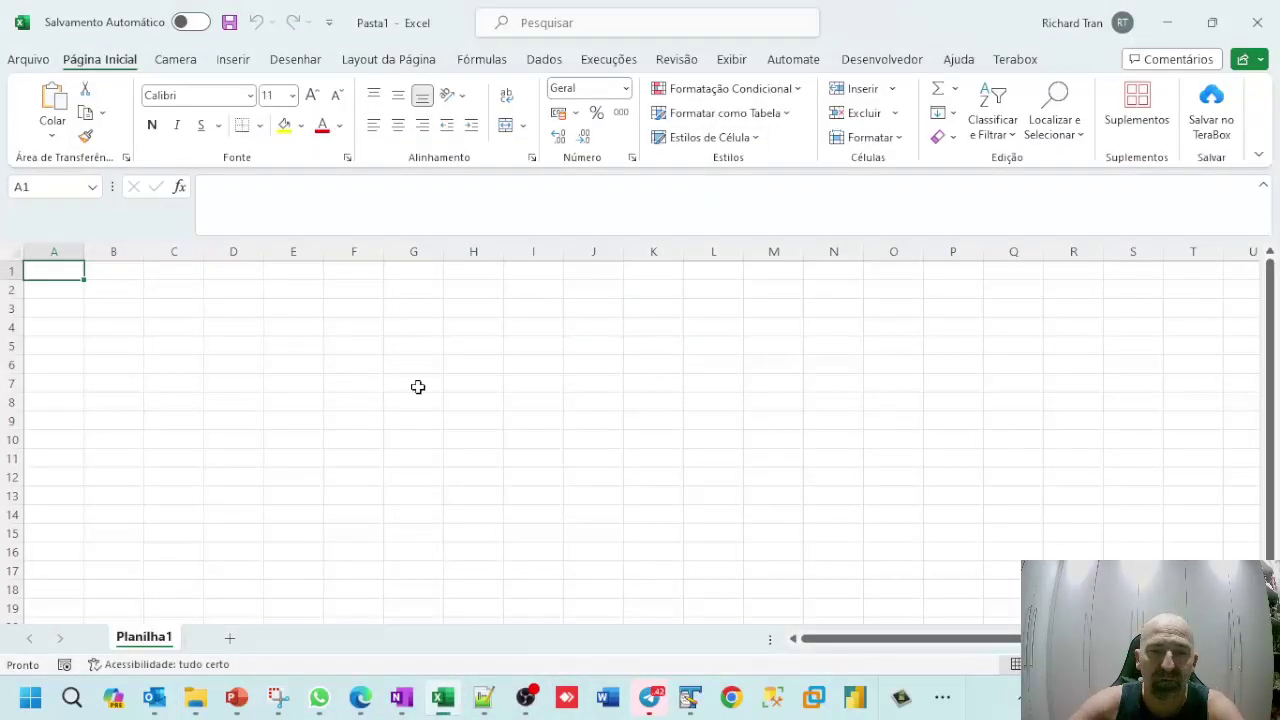
click(1263, 185)
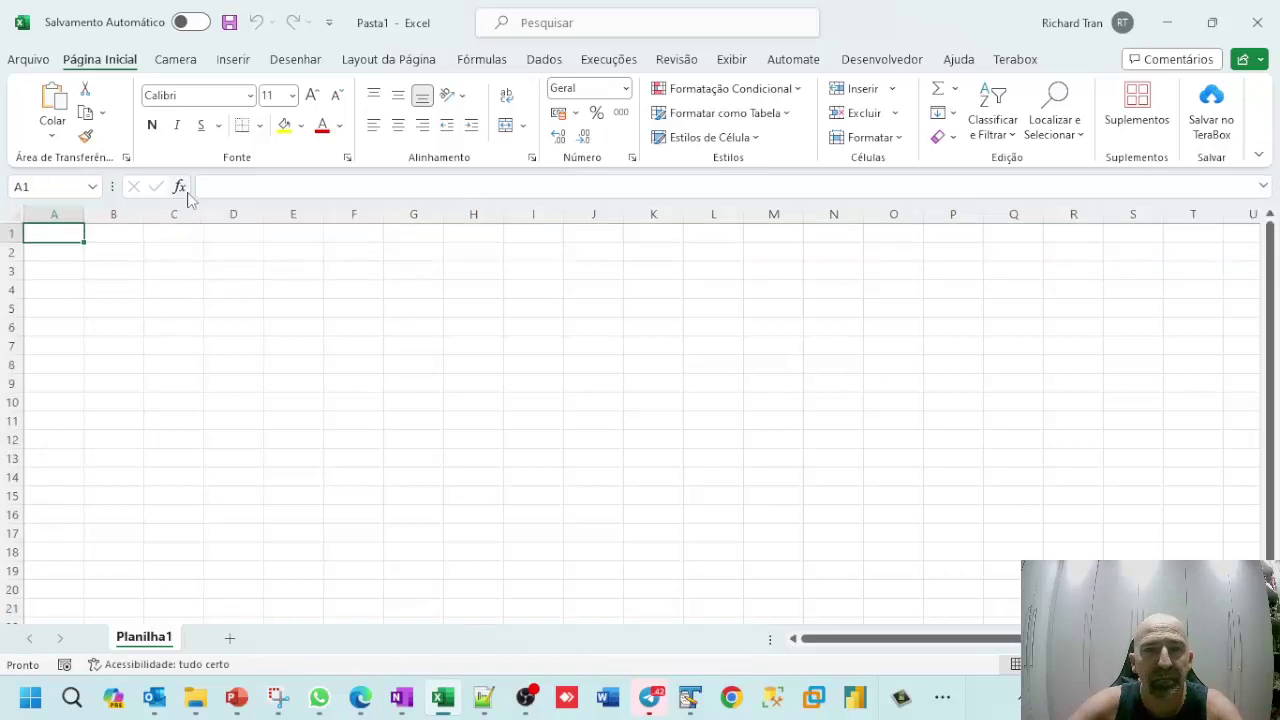
click(550, 62)
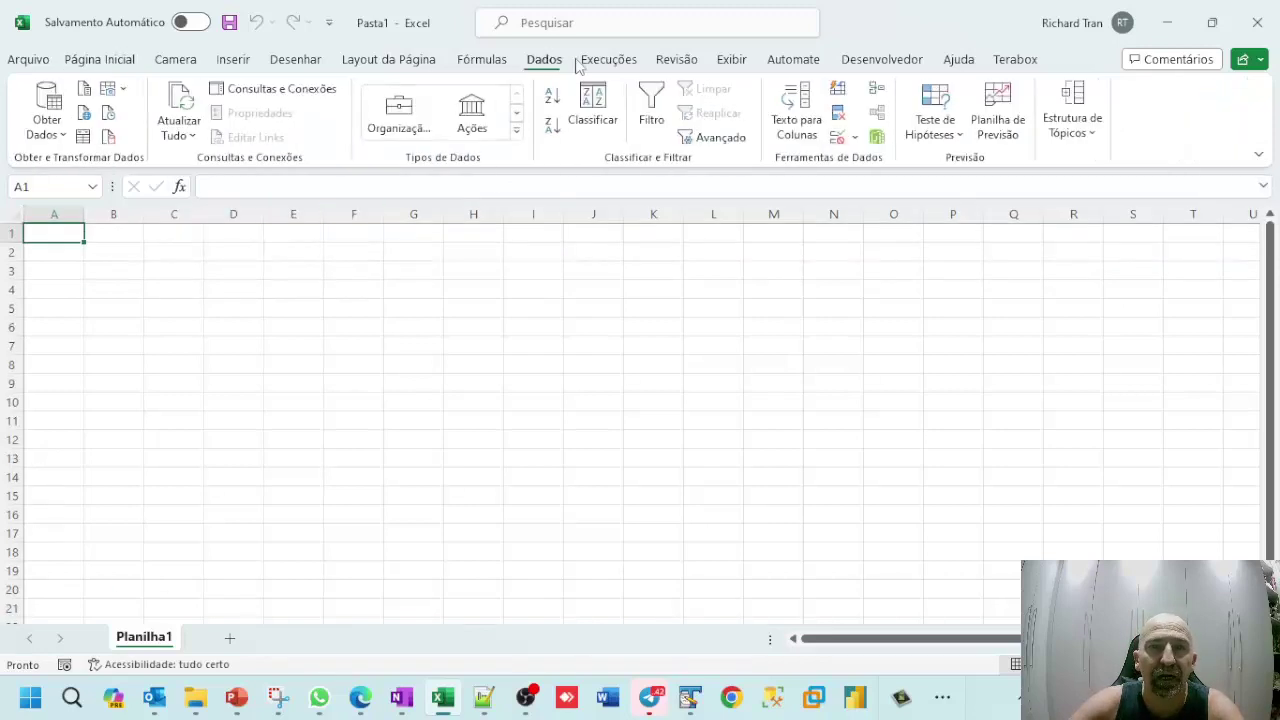
click(62, 140)
mouse_move(150, 168)
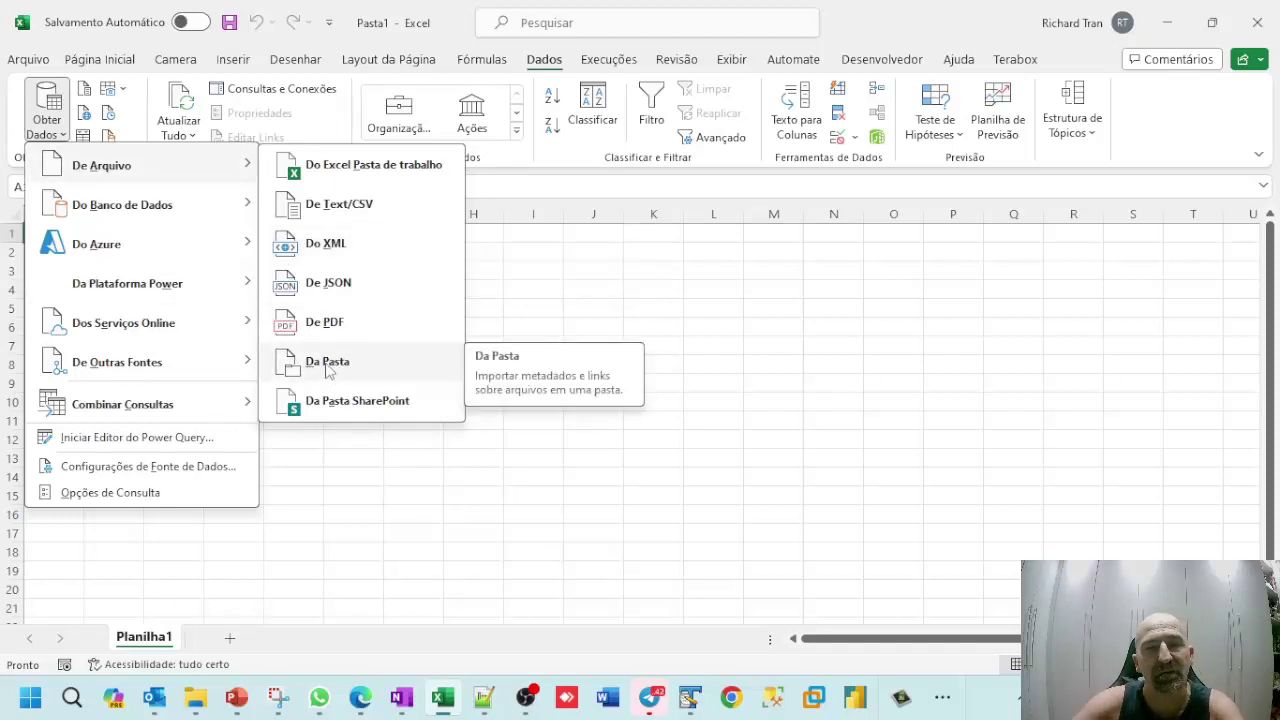
Step: Choose the Da Pasta import option and browse the Procurar dialog's folder tree
click(328, 366)
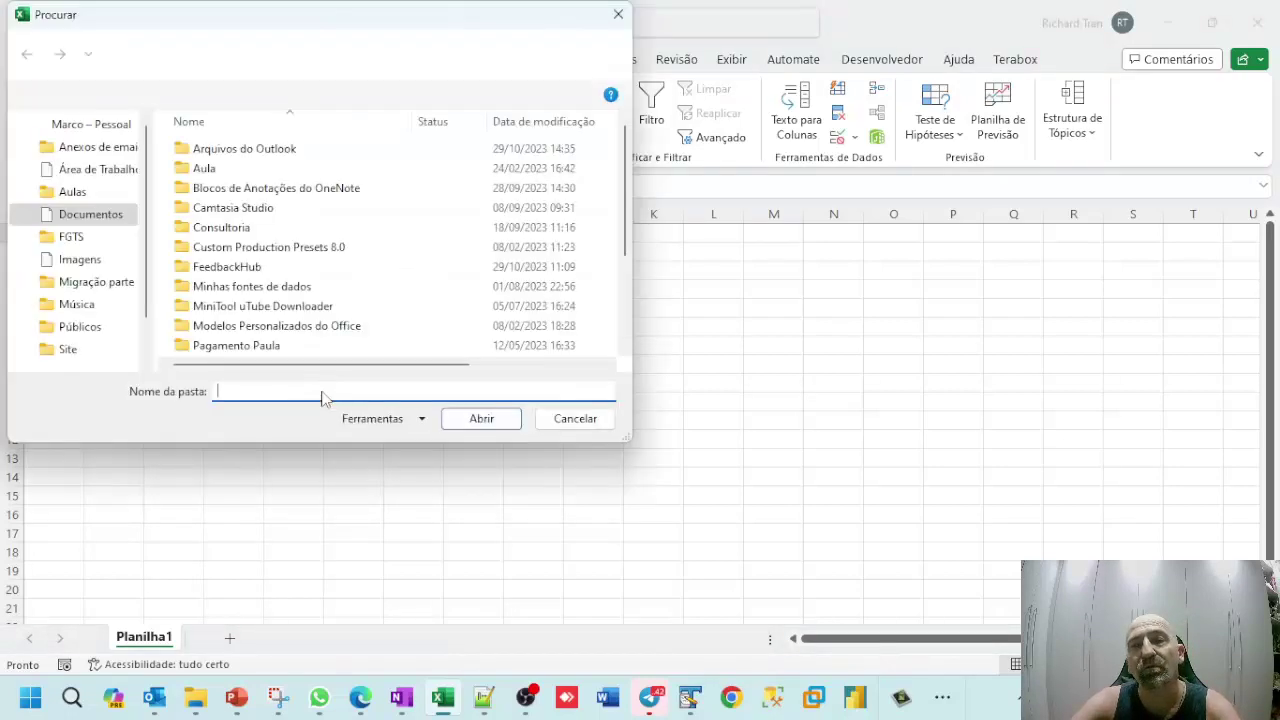
scroll(105, 240, down, 5)
scroll(105, 240, down, 2)
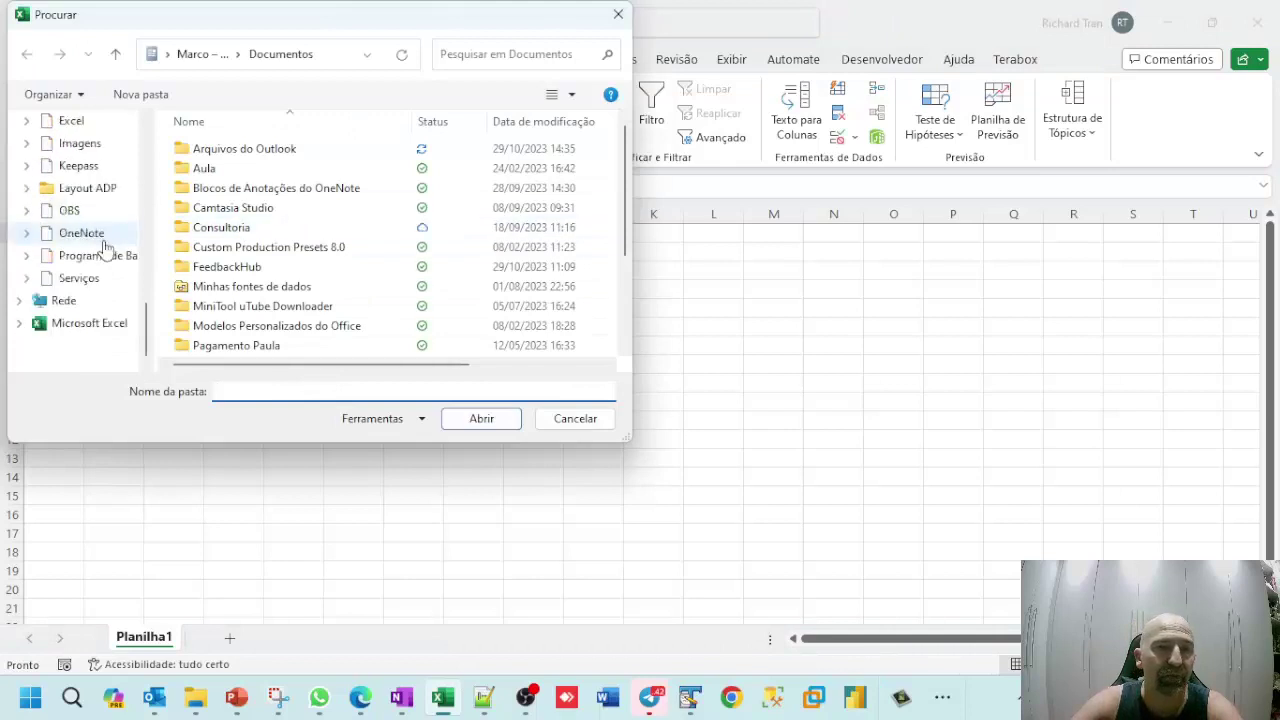
scroll(105, 245, up, 5)
scroll(89, 297, up, 5)
scroll(94, 297, up, 3)
scroll(100, 274, up, 1)
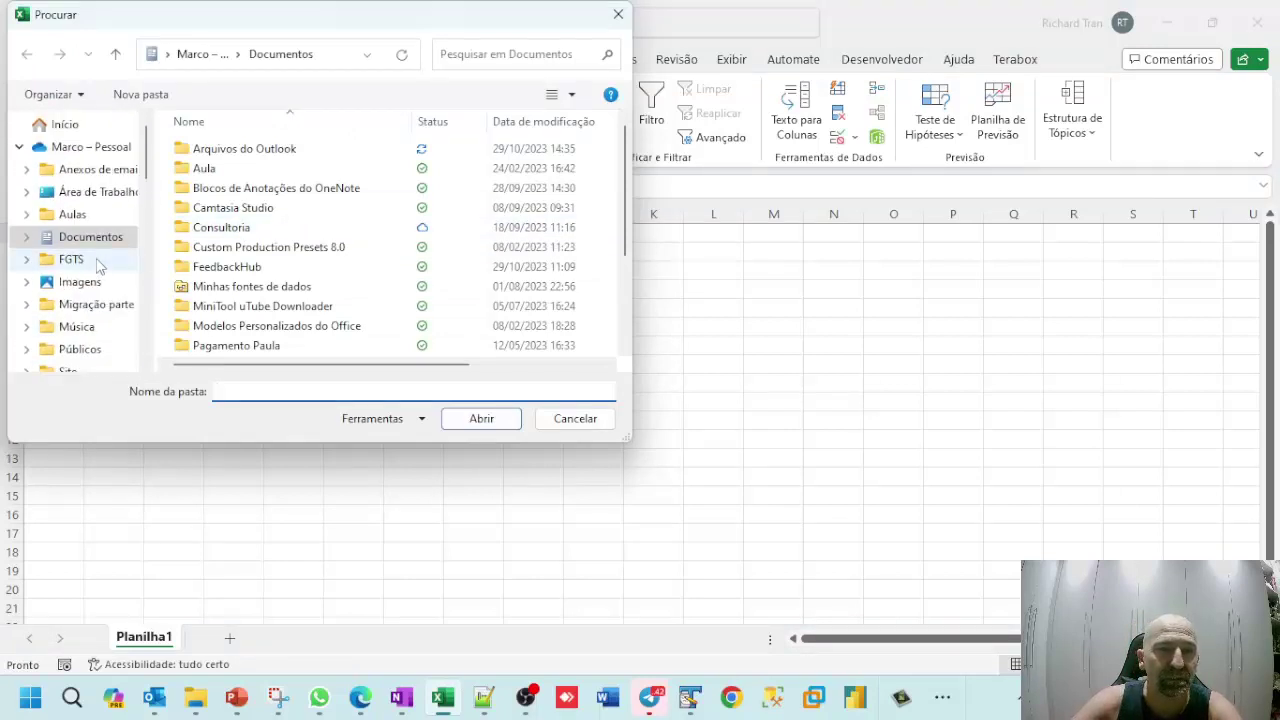
scroll(100, 262, down, 3)
scroll(115, 210, down, 3)
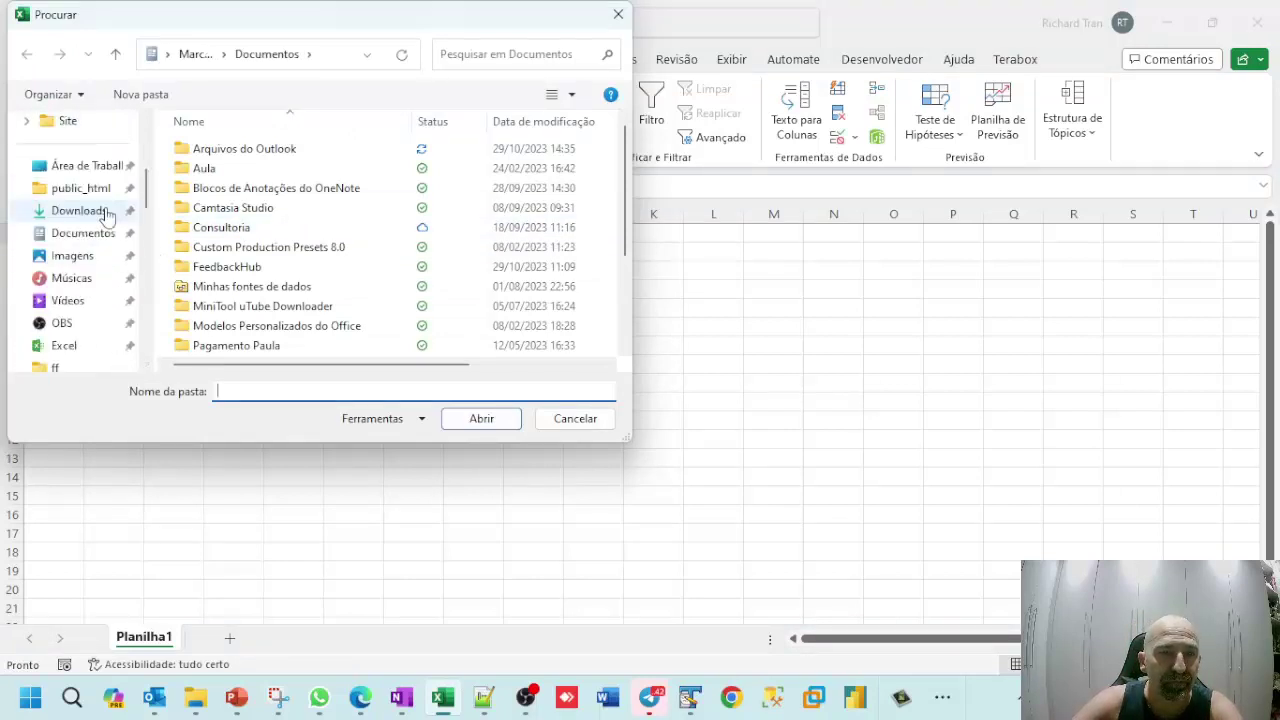
scroll(107, 213, down, 3)
scroll(86, 277, down, 3)
scroll(82, 281, down, 3)
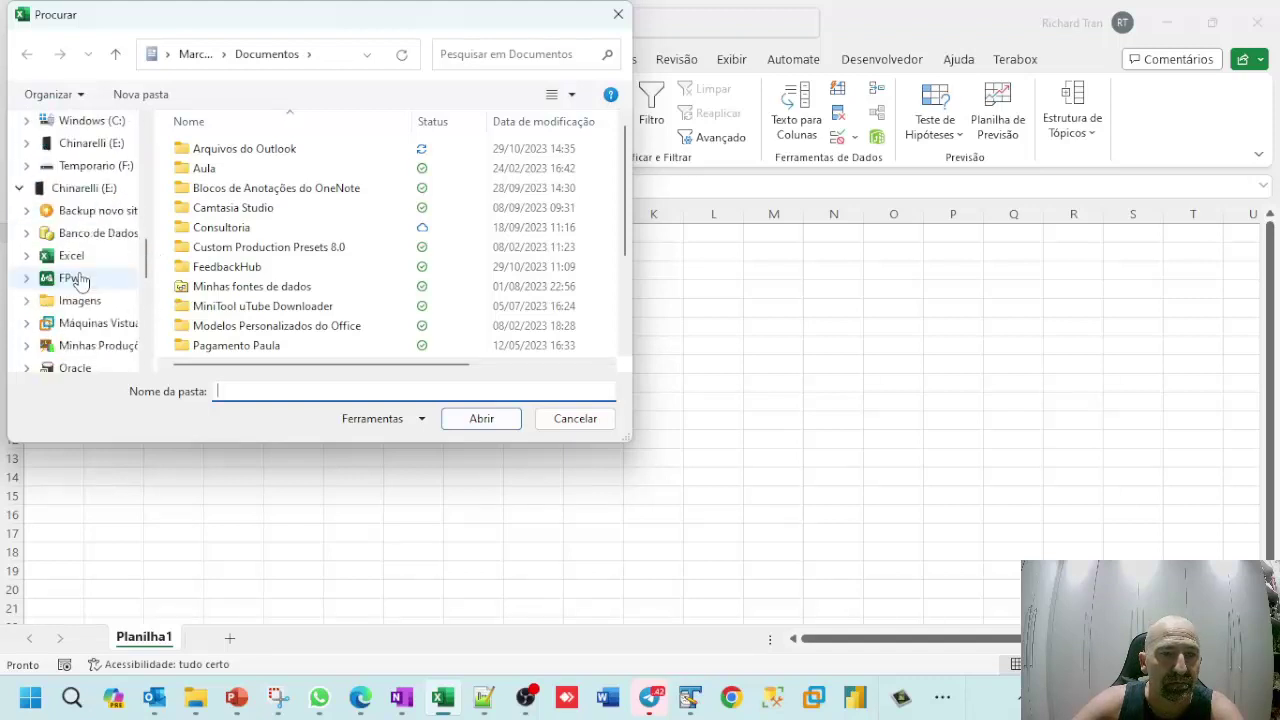
scroll(88, 283, down, 6)
scroll(94, 285, up, 3)
scroll(97, 283, up, 3)
Step: Select the F:\Layout ADP\Base de Dados\XML folder and confirm it as the source
click(28, 167)
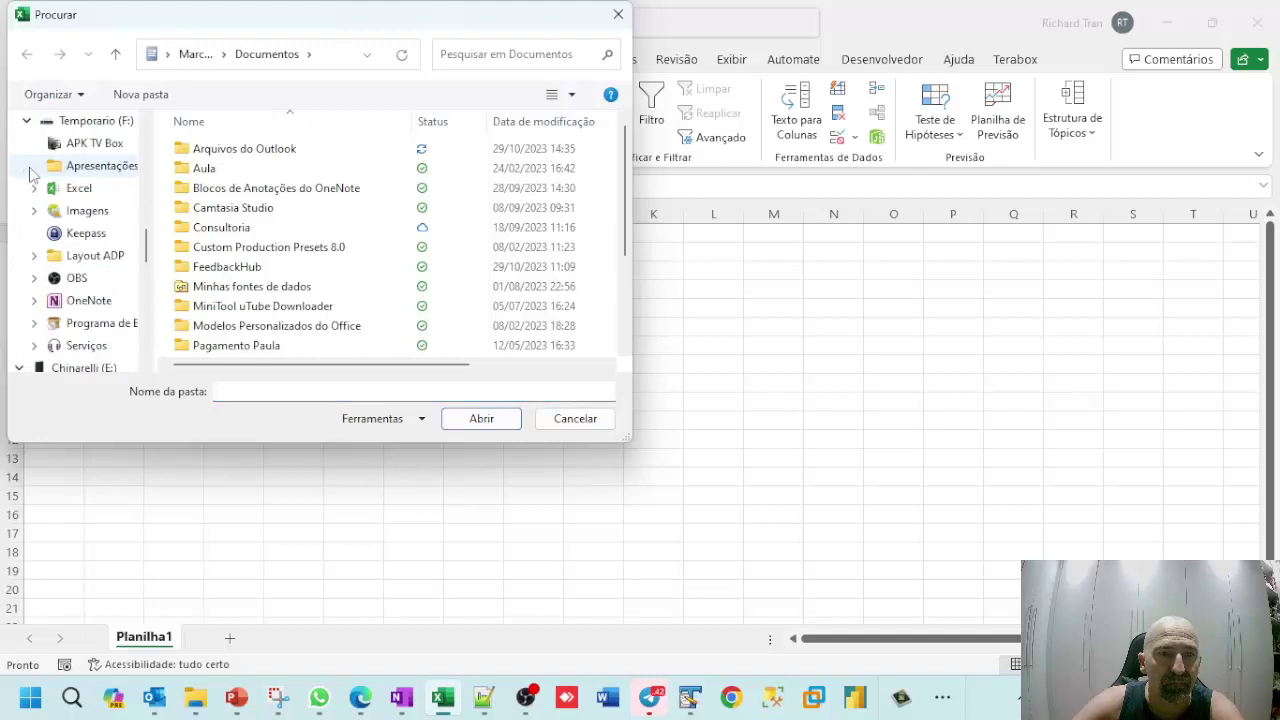
click(92, 262)
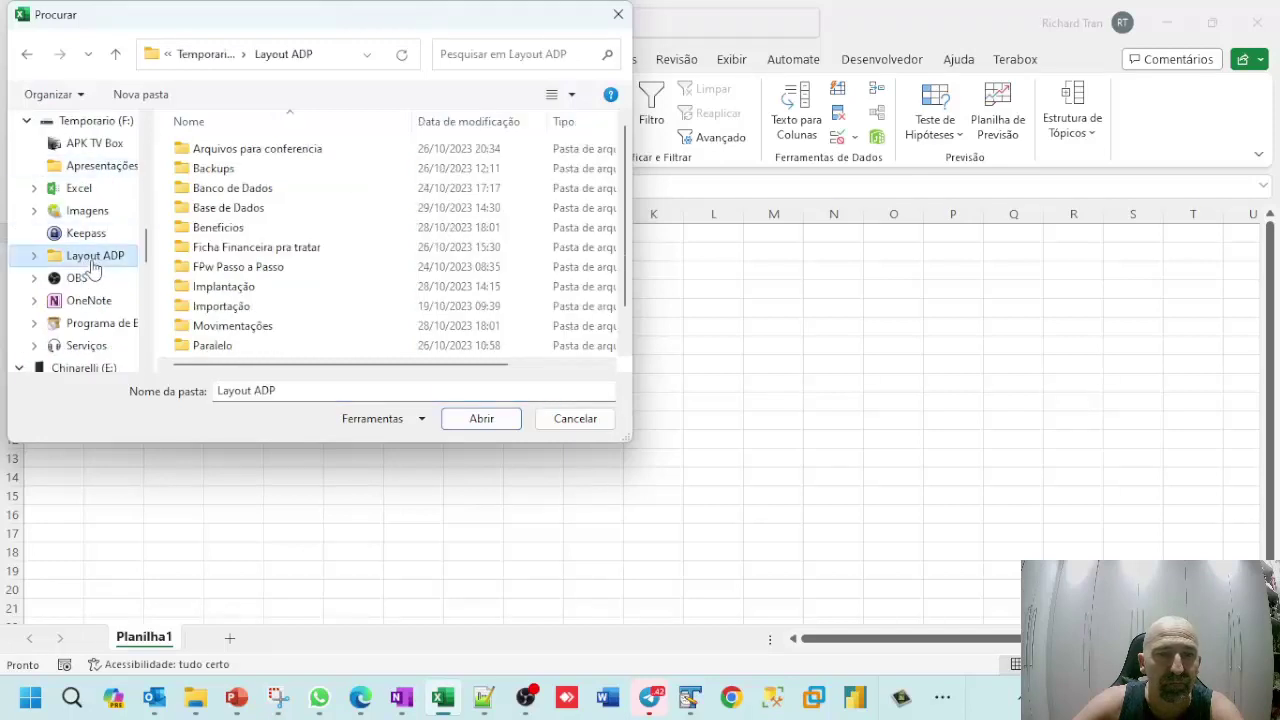
double_click(240, 207)
double_click(199, 229)
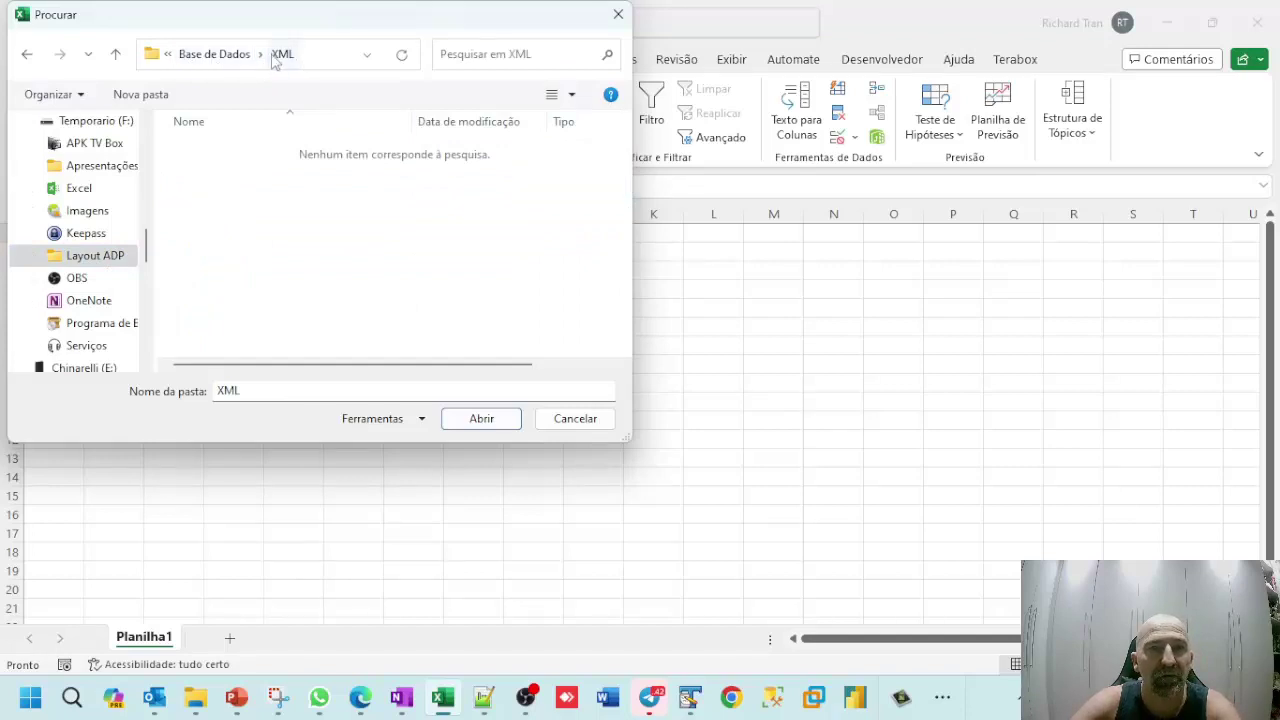
click(482, 425)
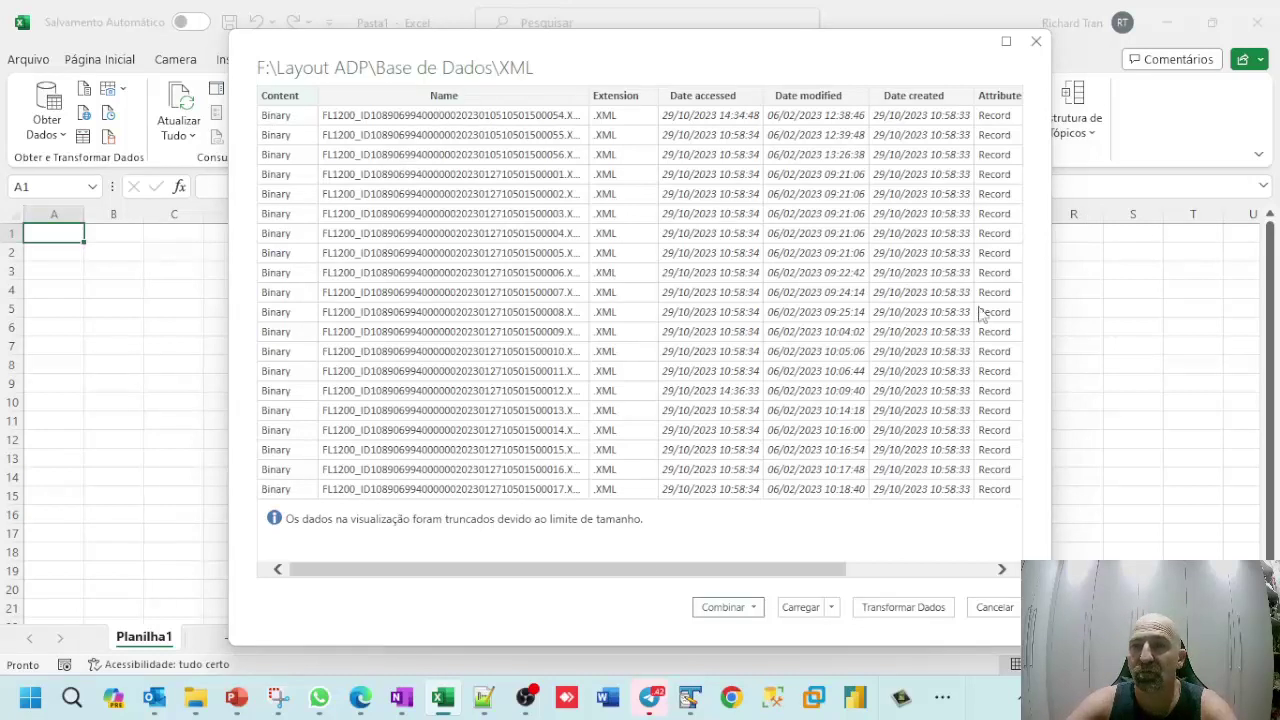
Step: Review the XML file preview table, then load it into Power Query with Transformar Dados
drag(560, 576, 887, 545)
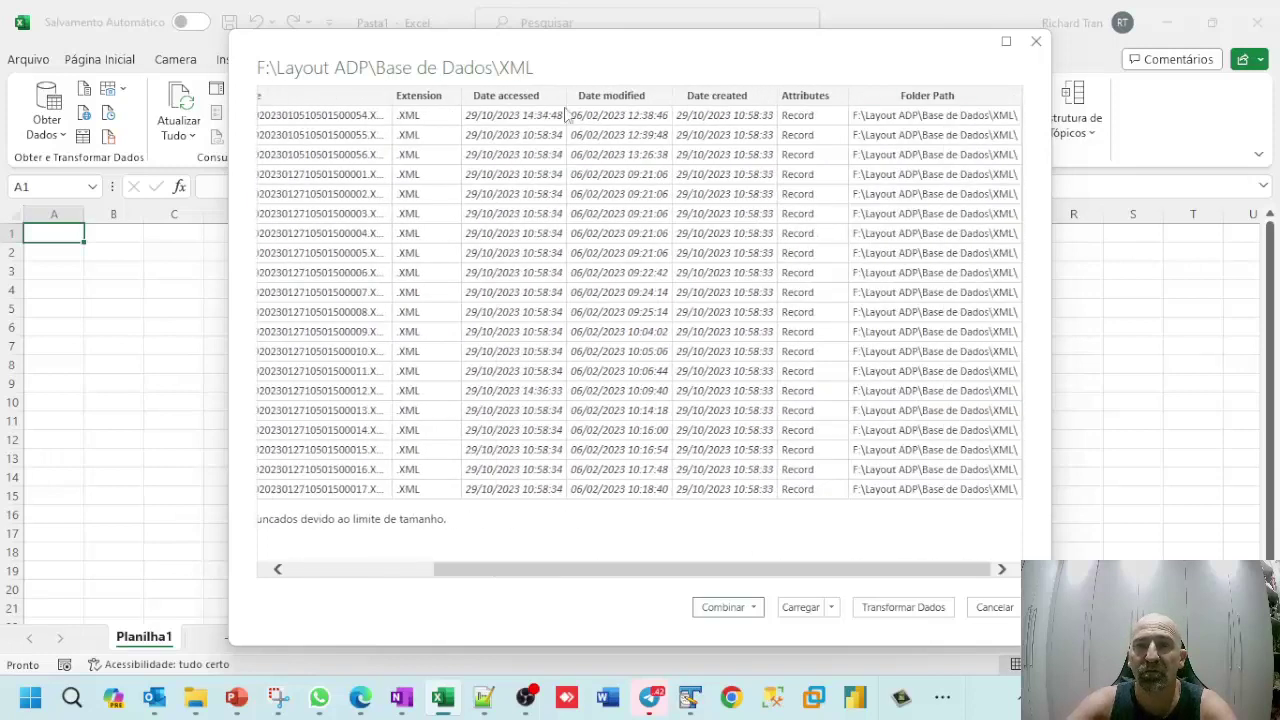
drag(486, 576, 329, 571)
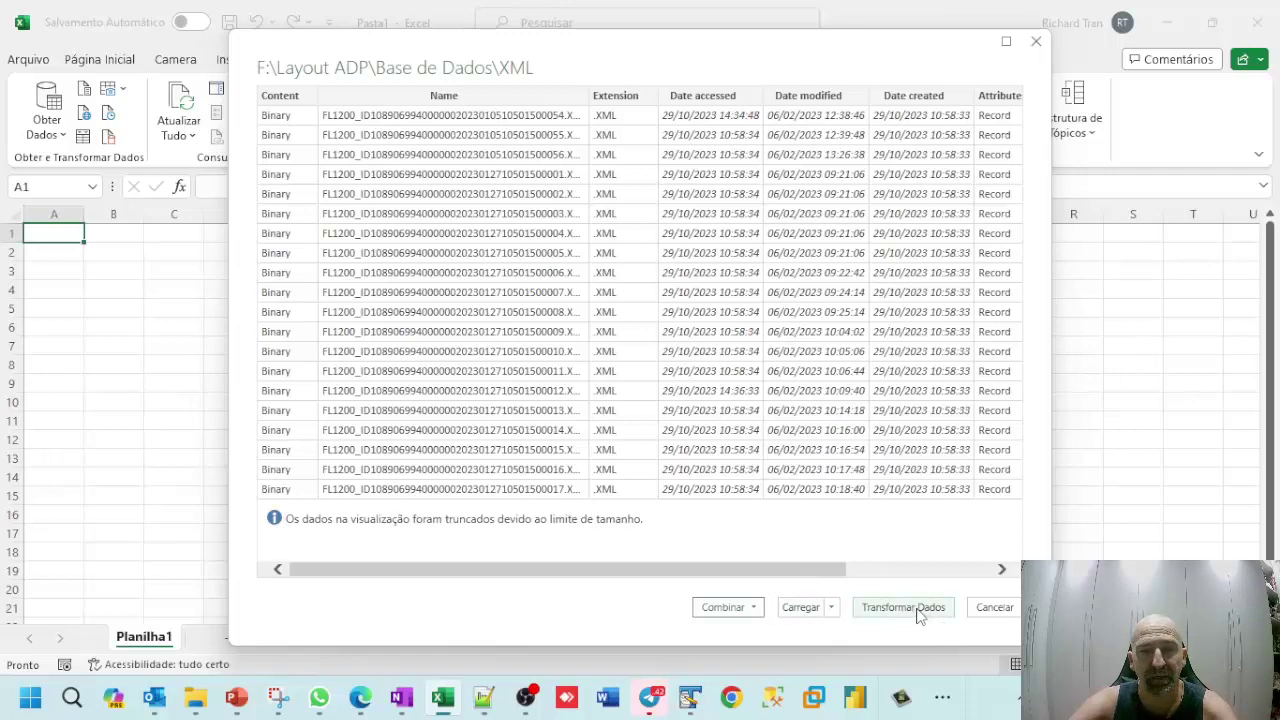
click(903, 607)
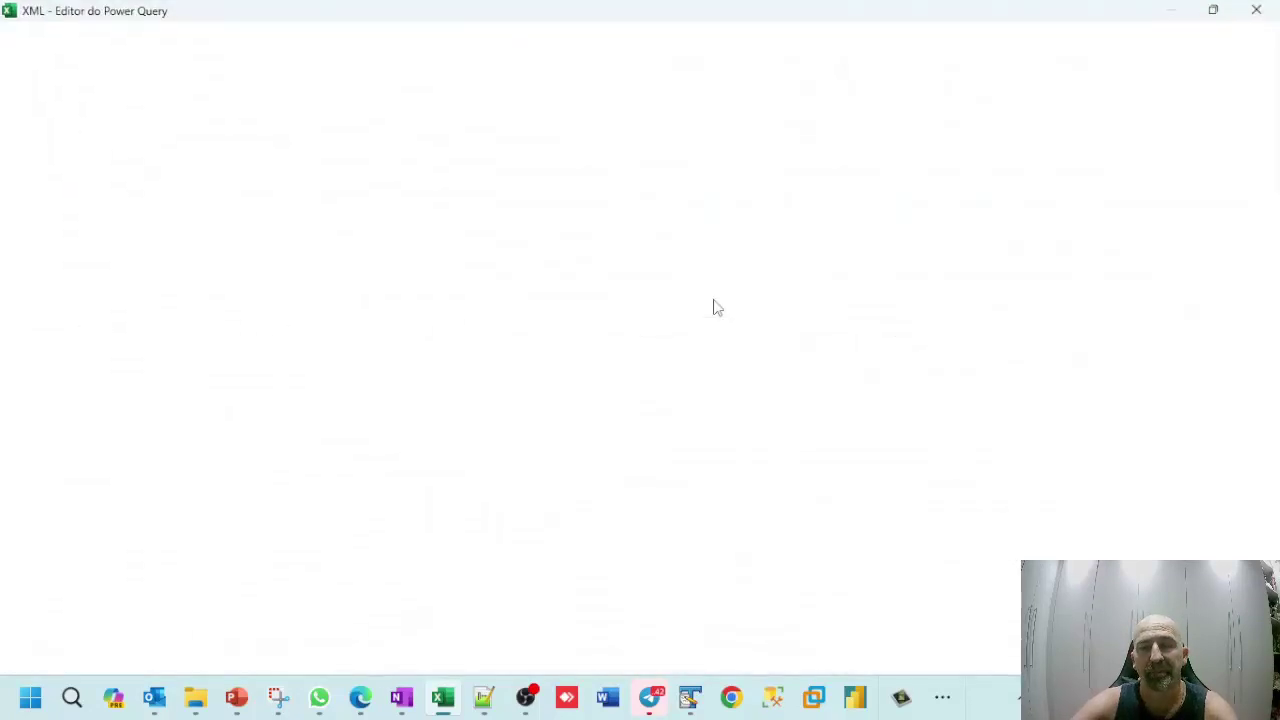